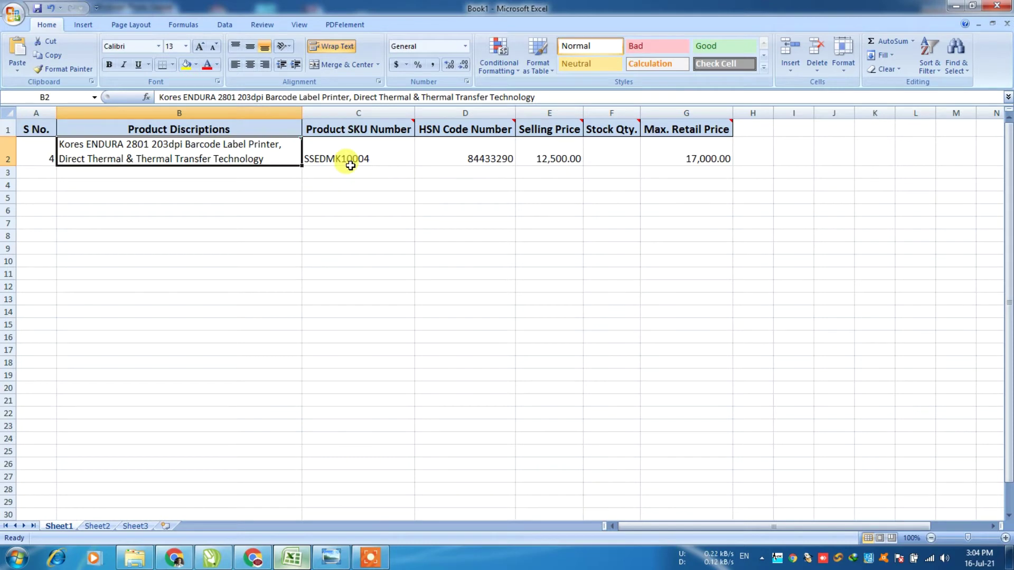
Step: Review the SKU, HSN code and selling price in the Excel sheet, then switch to Seller Central
left_click(353, 161)
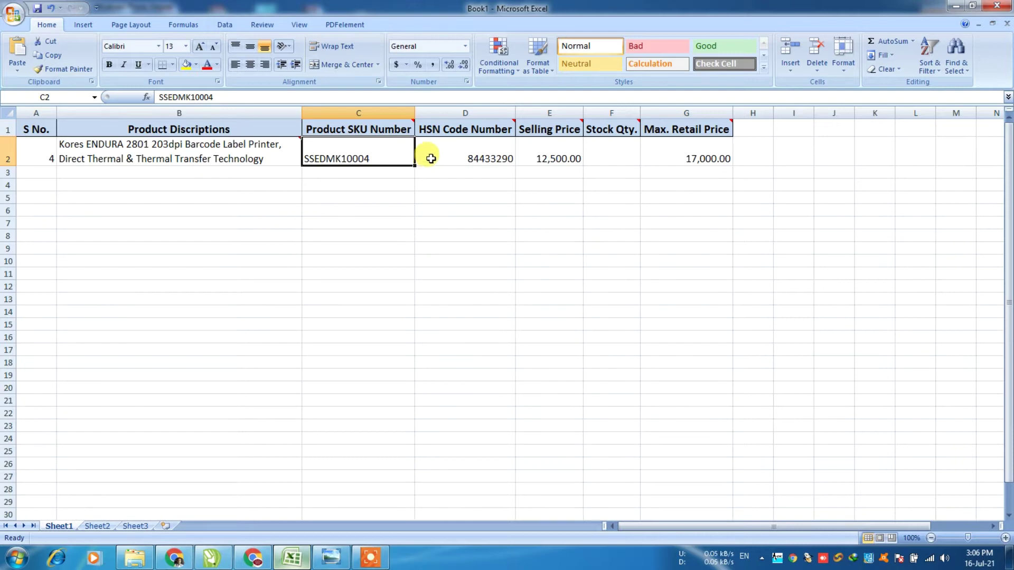
left_click(431, 158)
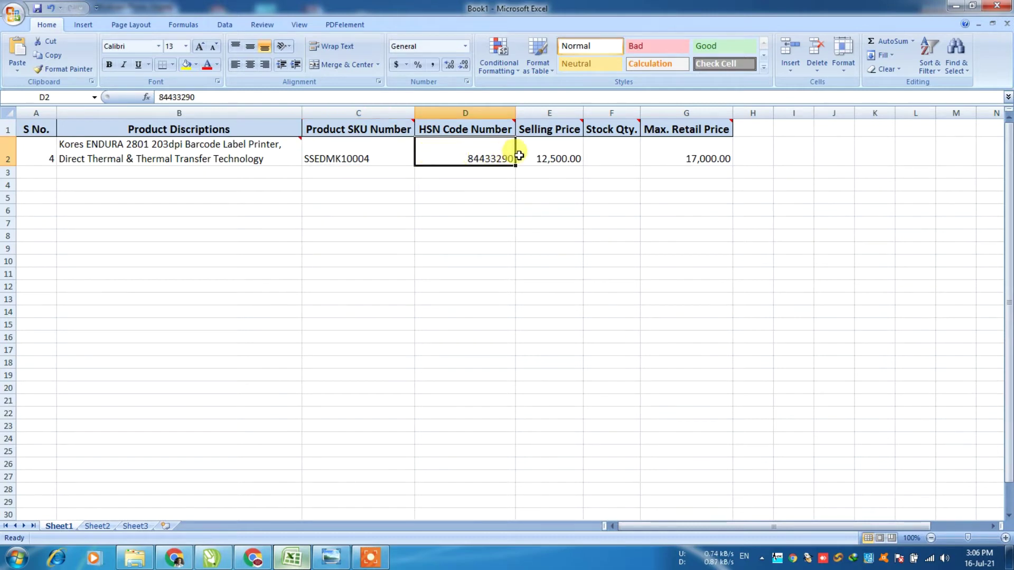
left_click(517, 155)
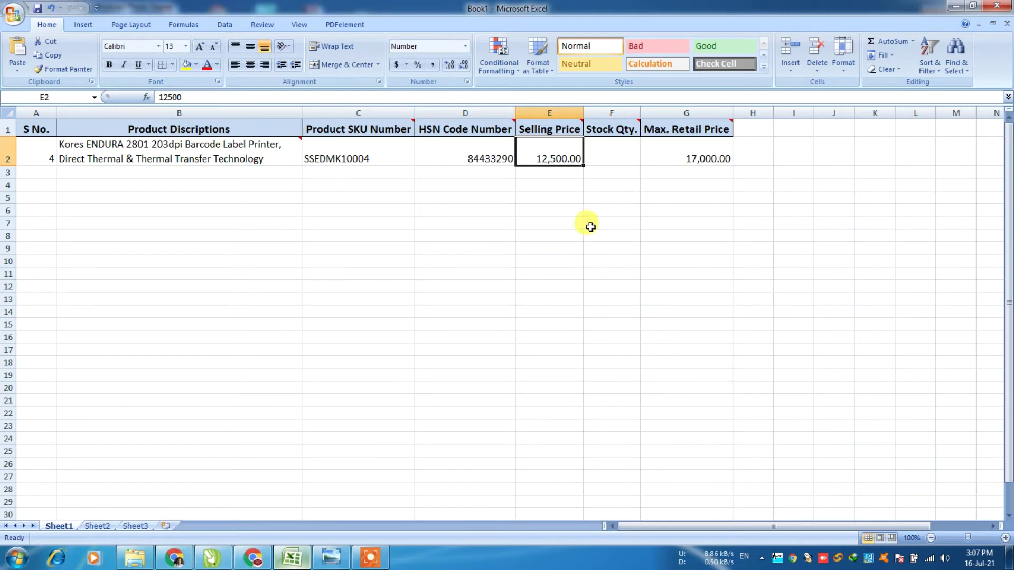
left_click(259, 554)
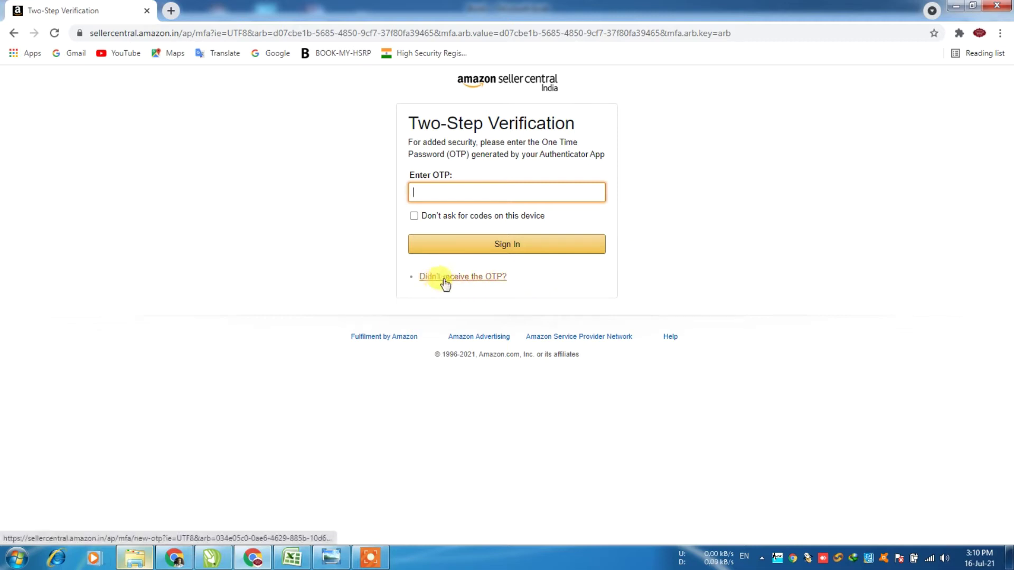
Step: Have the verification code texted to the phone ending in 786 instead of the authenticator app
left_click(473, 277)
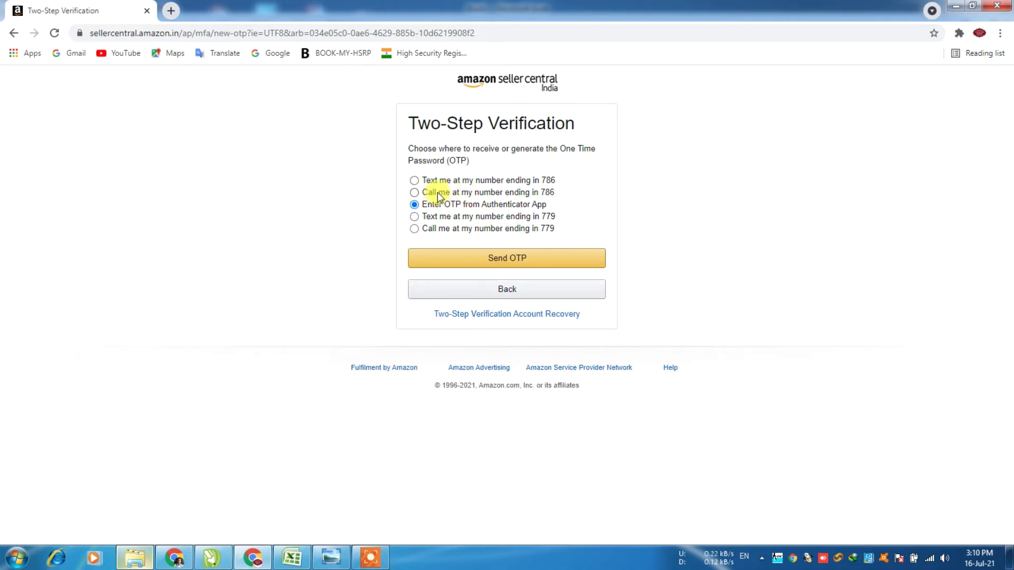
left_click(415, 180)
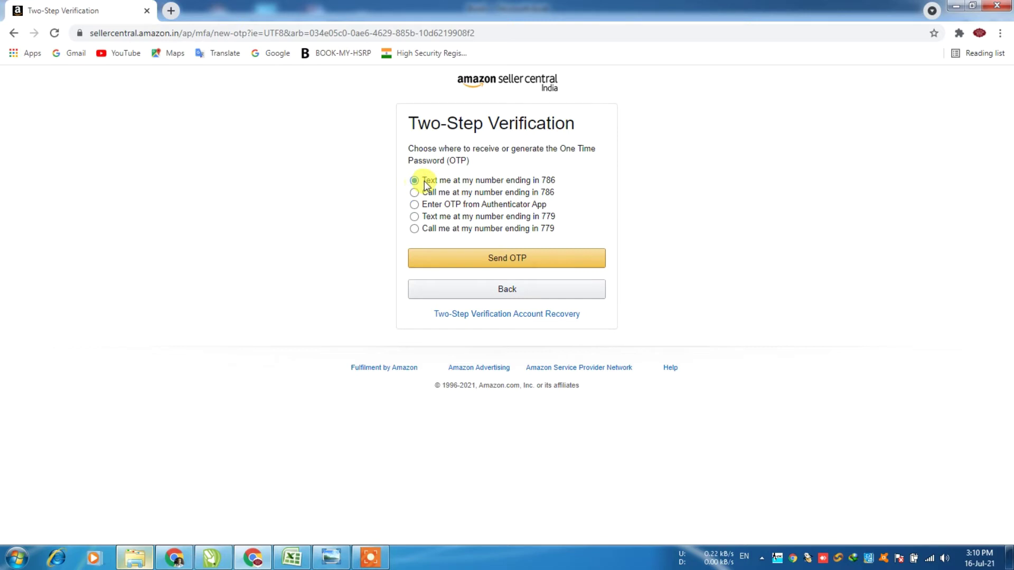
left_click(522, 259)
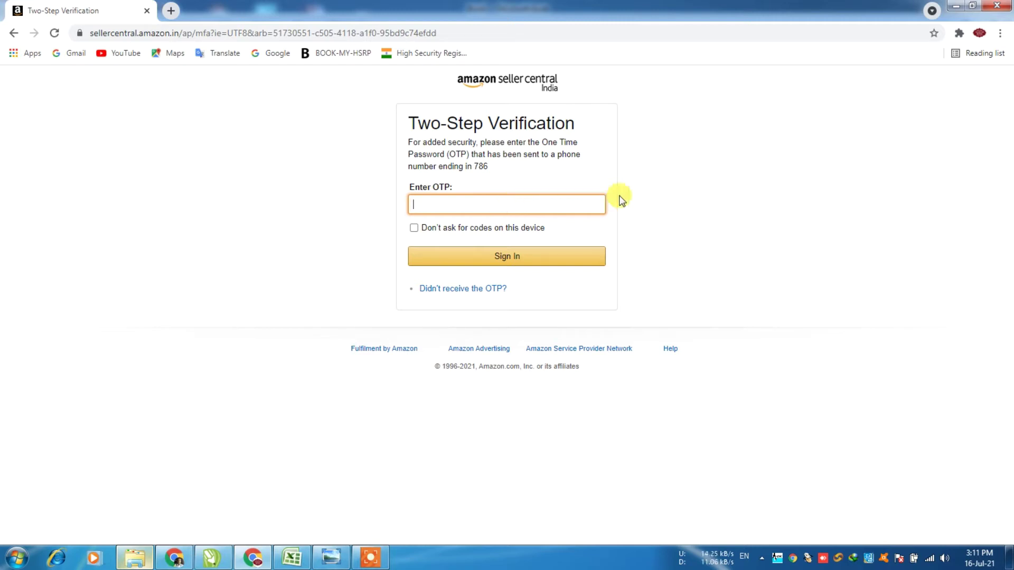
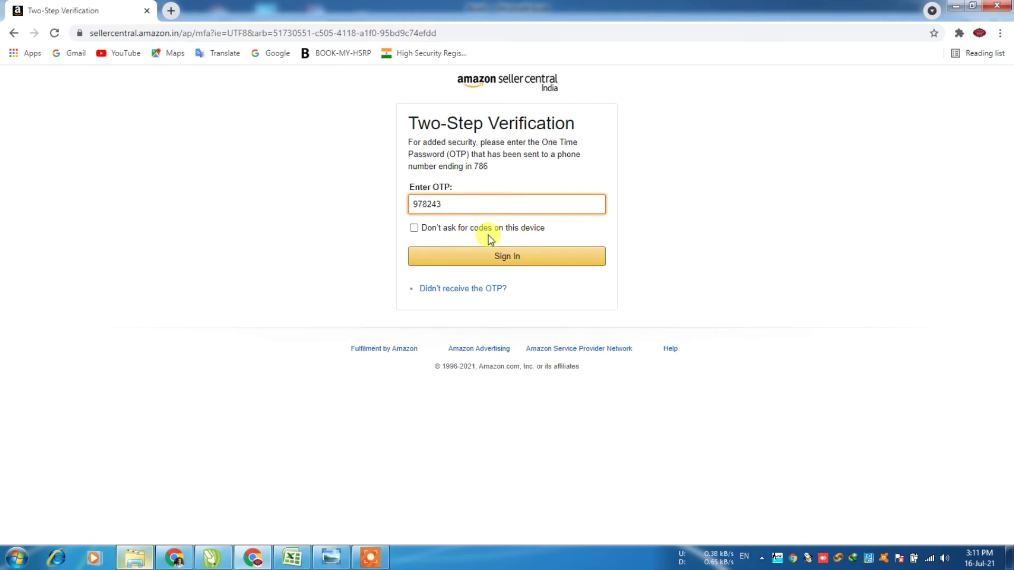
Step: Enter the texted OTP, leave 'Don't ask for codes' unchecked, and sign in
left_click(414, 230)
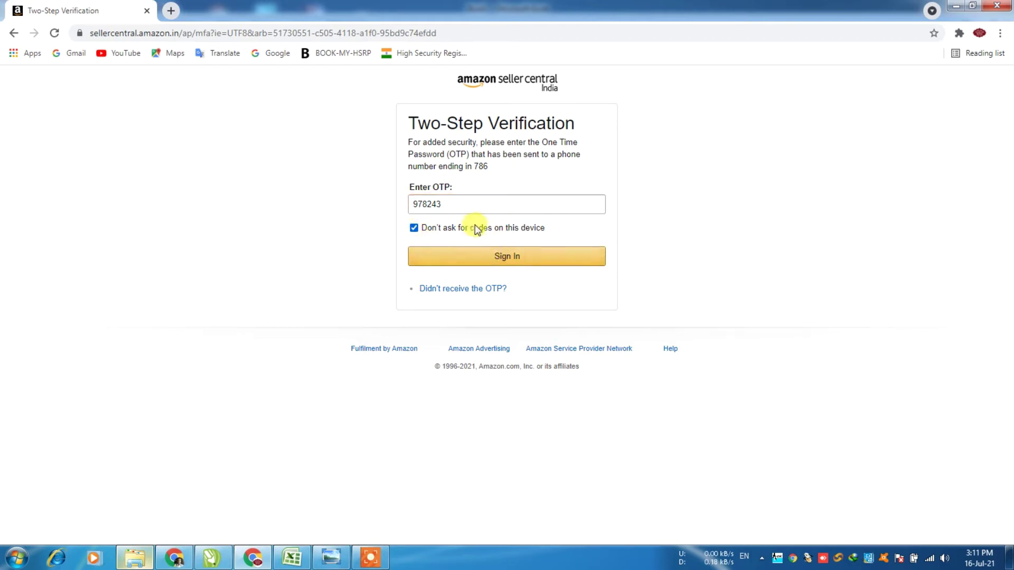
left_click(414, 228)
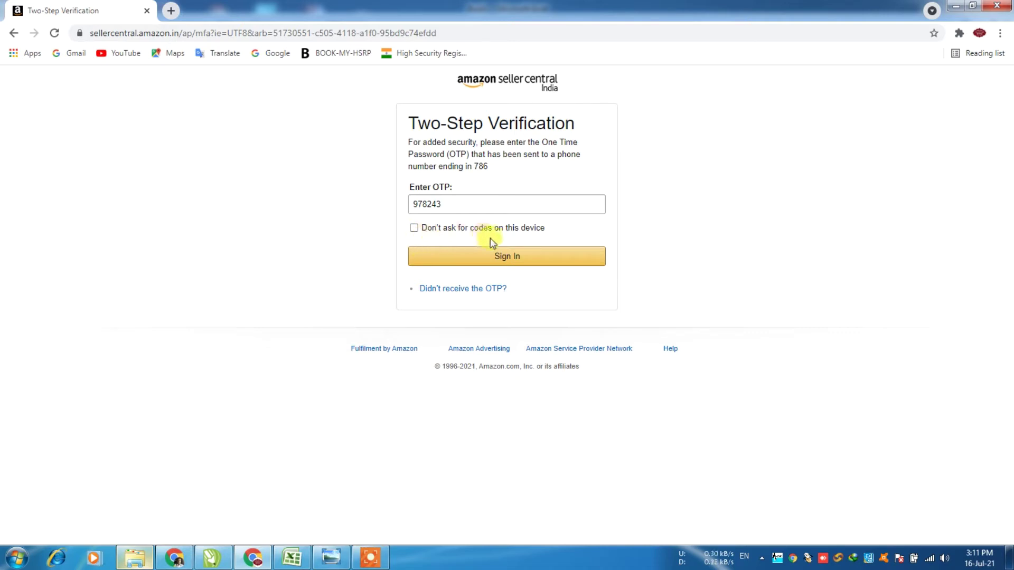
left_click(514, 260)
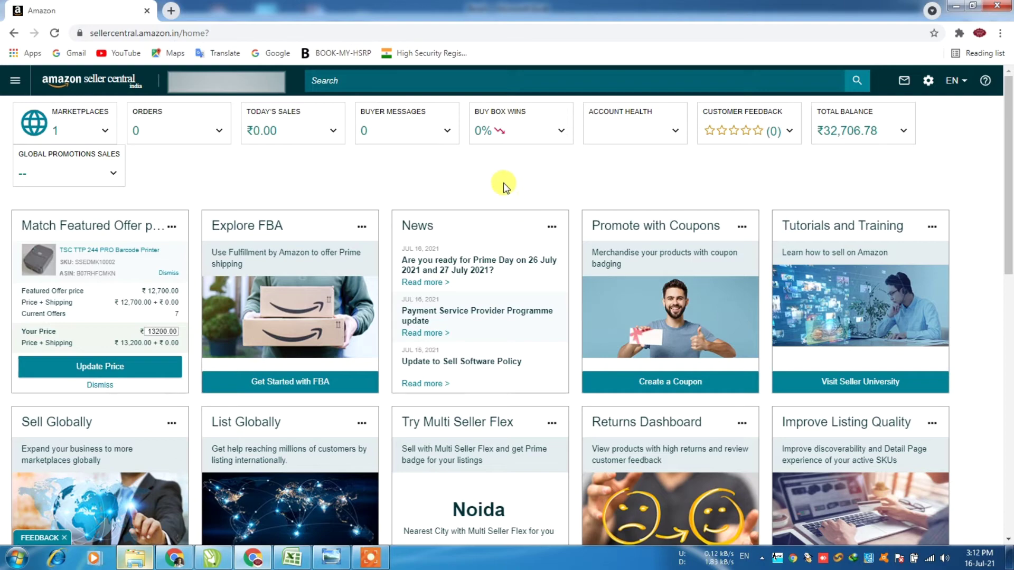
Step: Go to Catalogue > Add Products from the seller navigation menu
left_click(14, 81)
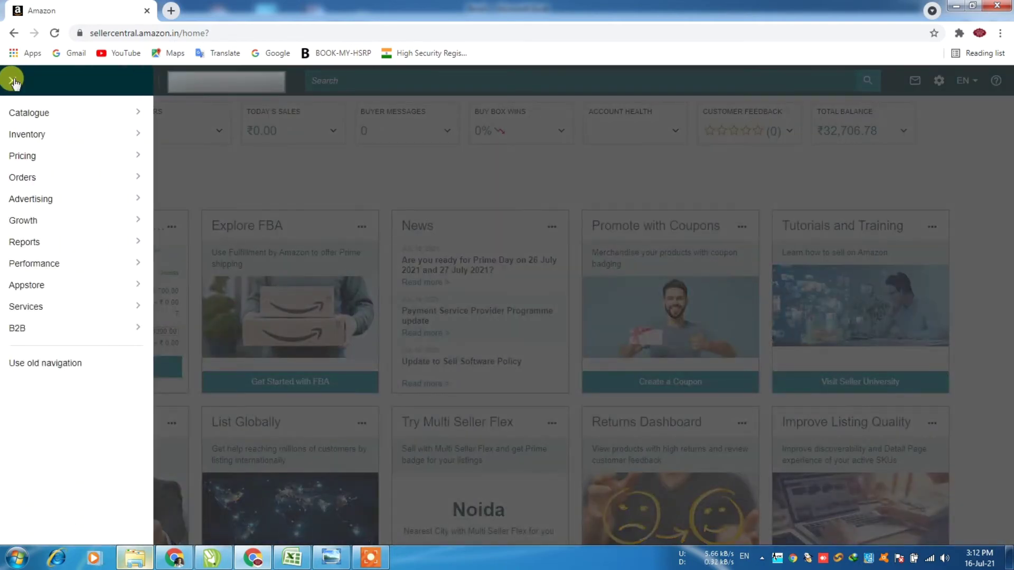
mouse_move(50, 114)
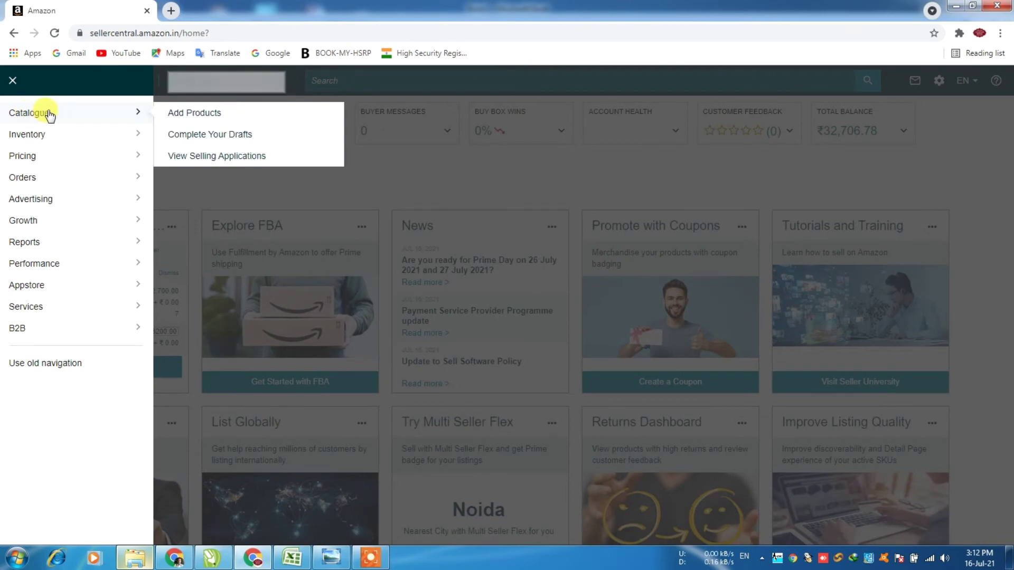
left_click(215, 115)
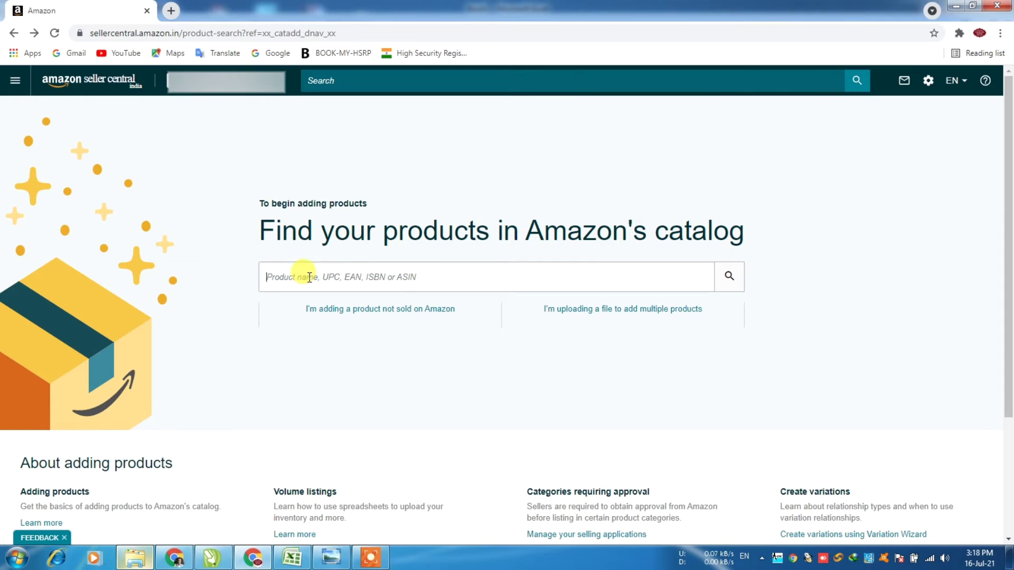
Step: Search the catalog for 'kores endura', then bring the Excel product sheet forward
type("kore")
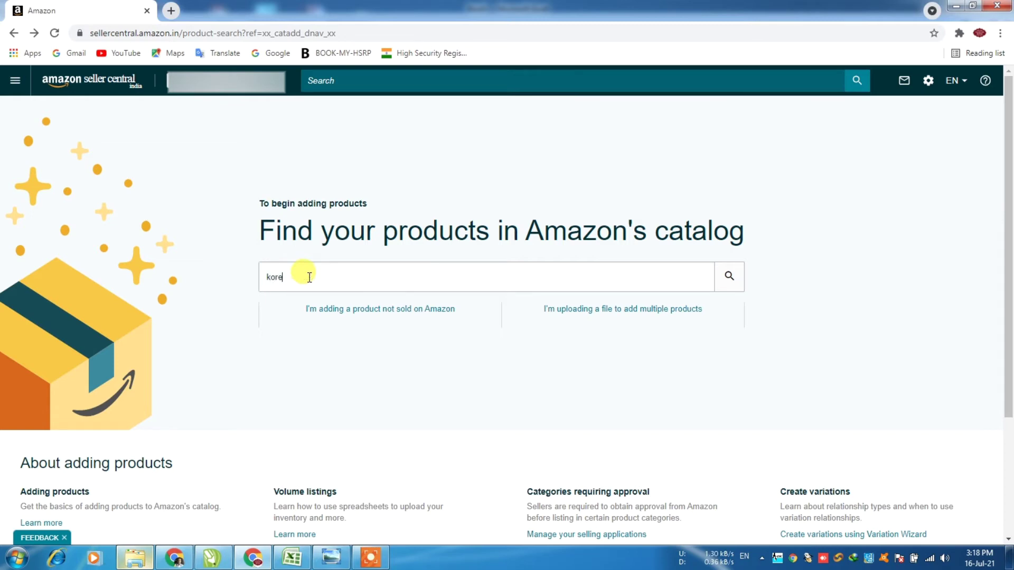
type("s endura")
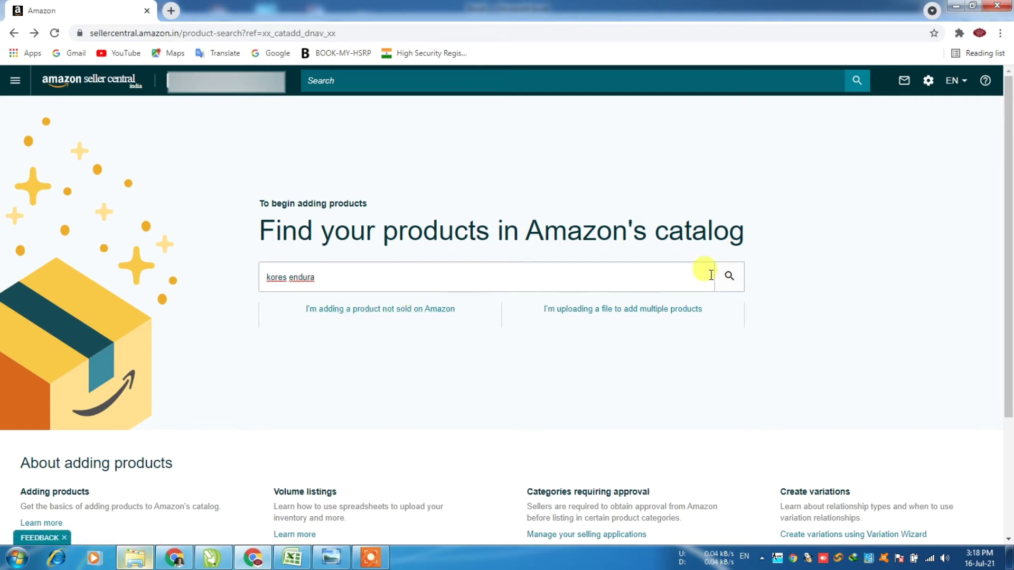
left_click(729, 277)
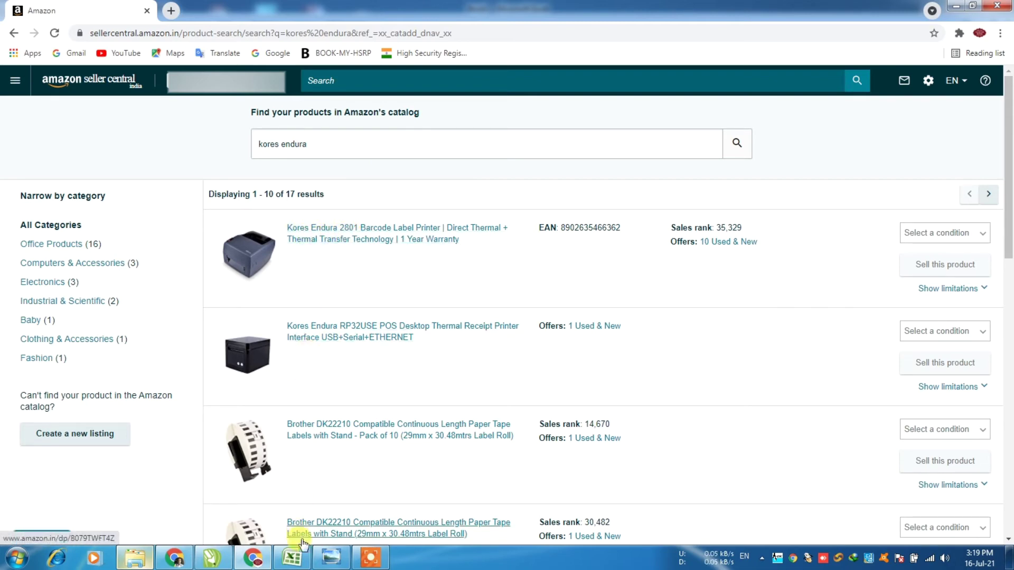
left_click(298, 557)
Step: Read the printer description in cell B2, then minimize Excel to return to the results
left_click(133, 158)
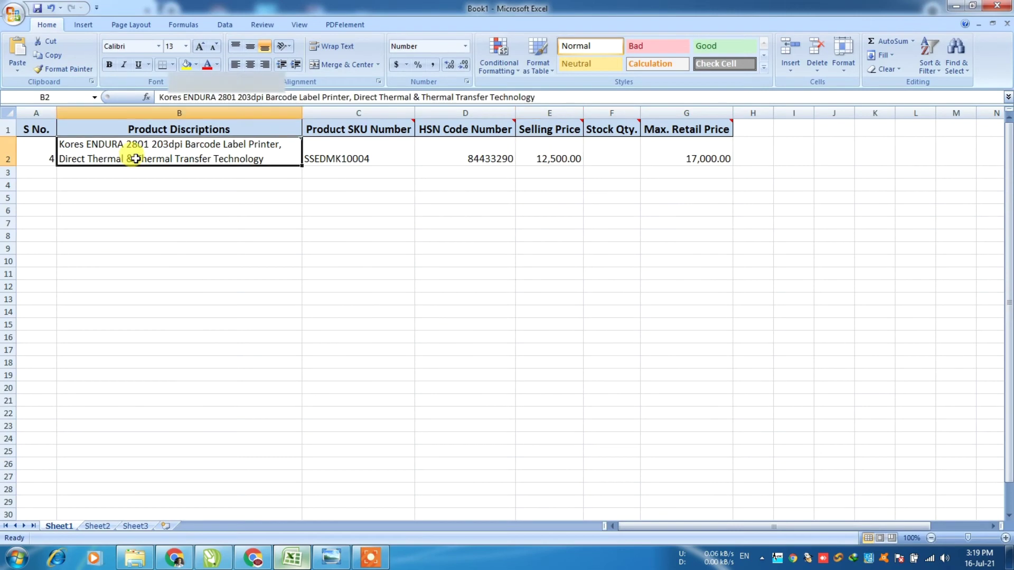
mouse_move(68, 151)
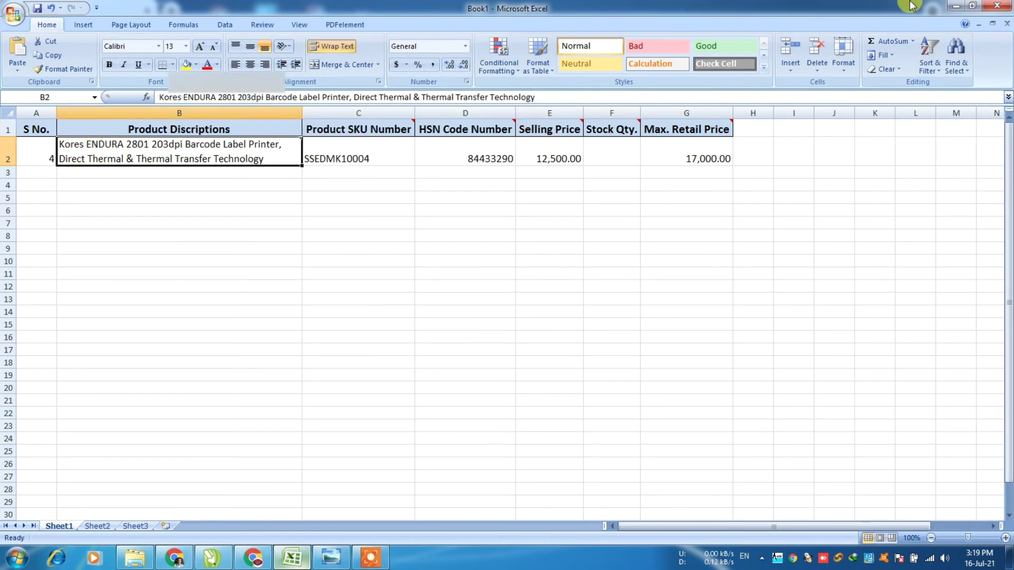
left_click(954, 6)
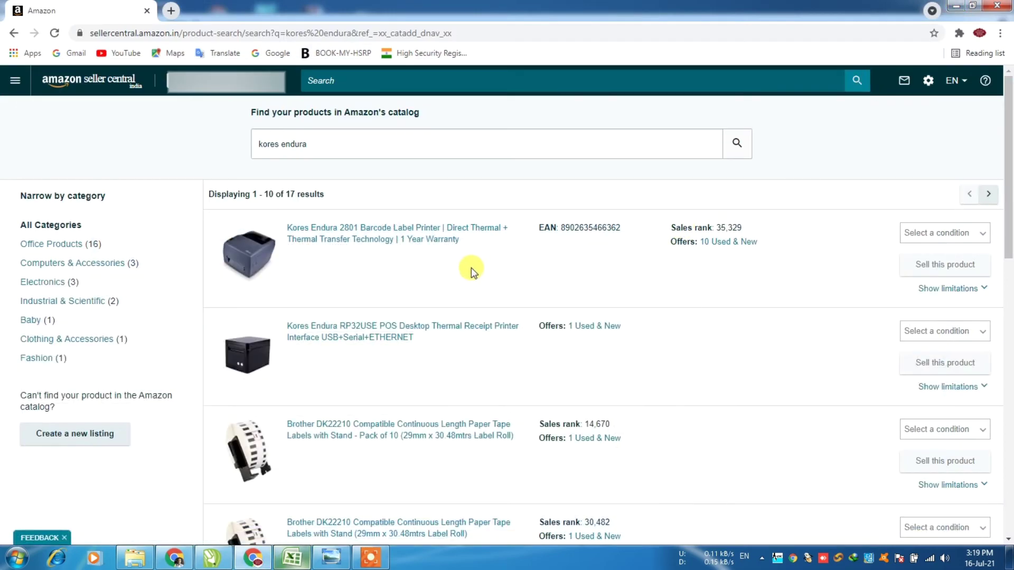
Step: Choose New in the condition dropdown for the Kores Endura 2801 result
left_click(970, 233)
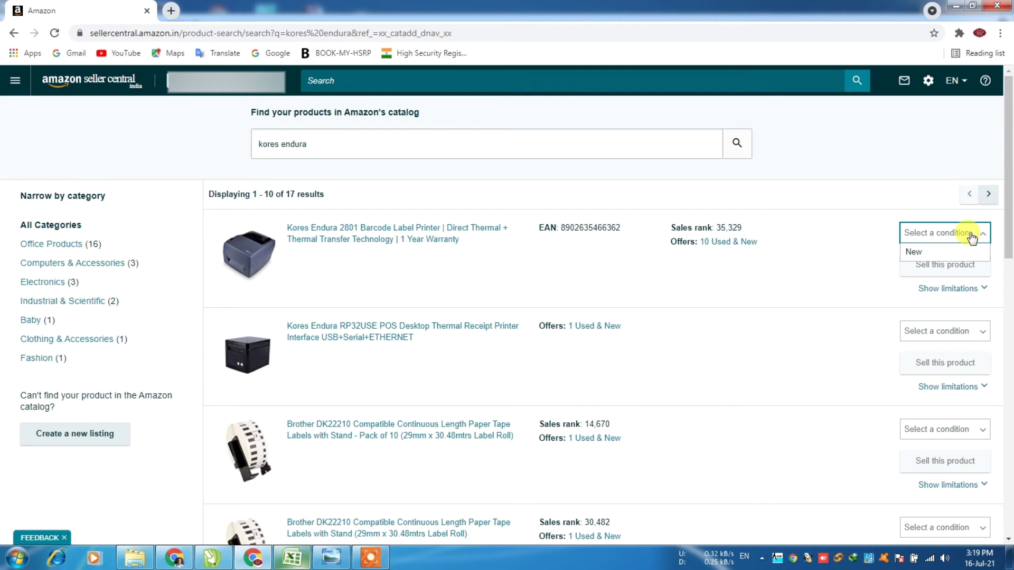
left_click(932, 252)
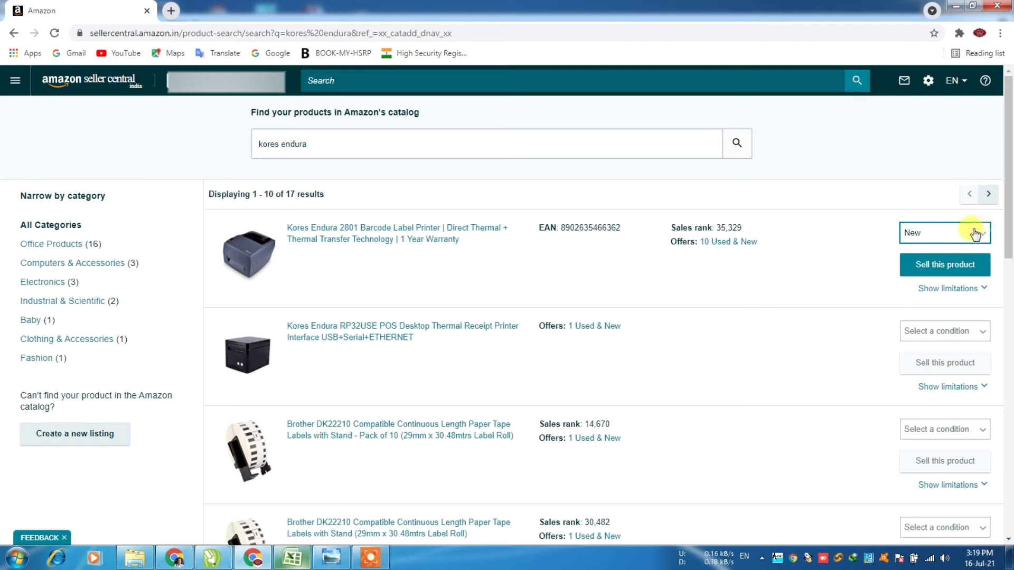
Step: Choose 'Sell this product' for the Kores Endura 2801 and place the cursor in Seller SKU
left_click(974, 267)
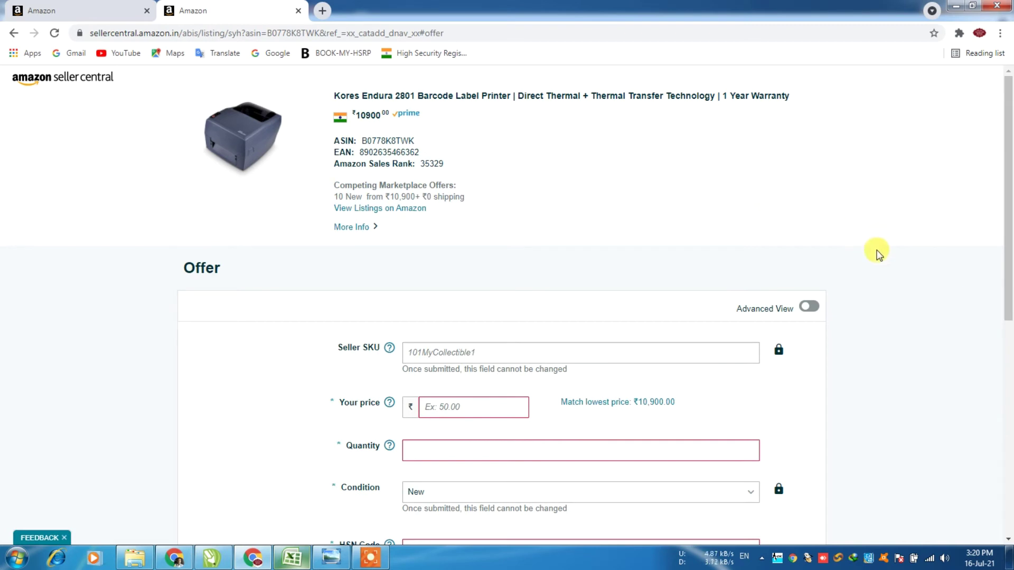
scroll(874, 246, "down", 2)
scroll(875, 255, "down", 1)
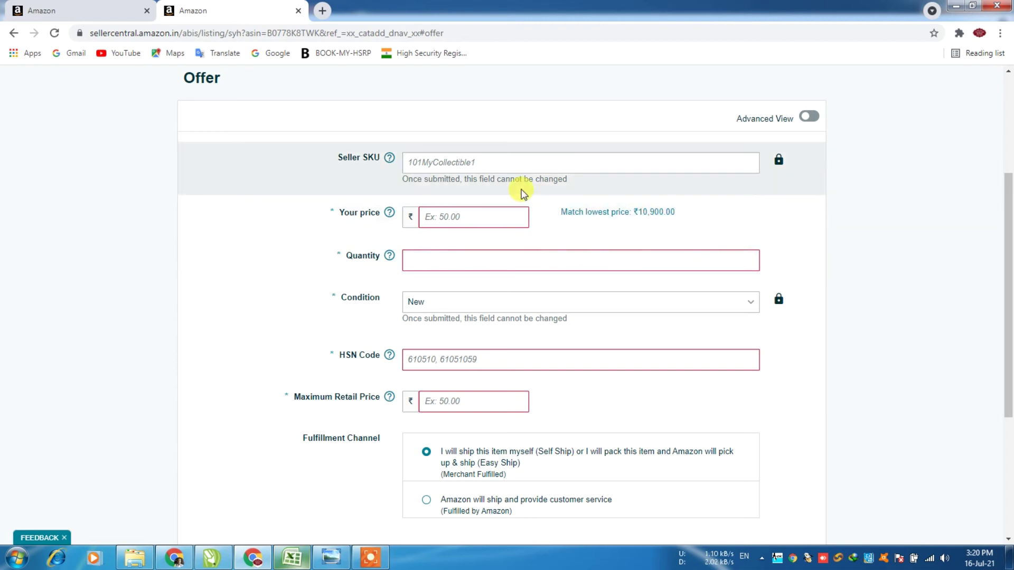
left_click(442, 157)
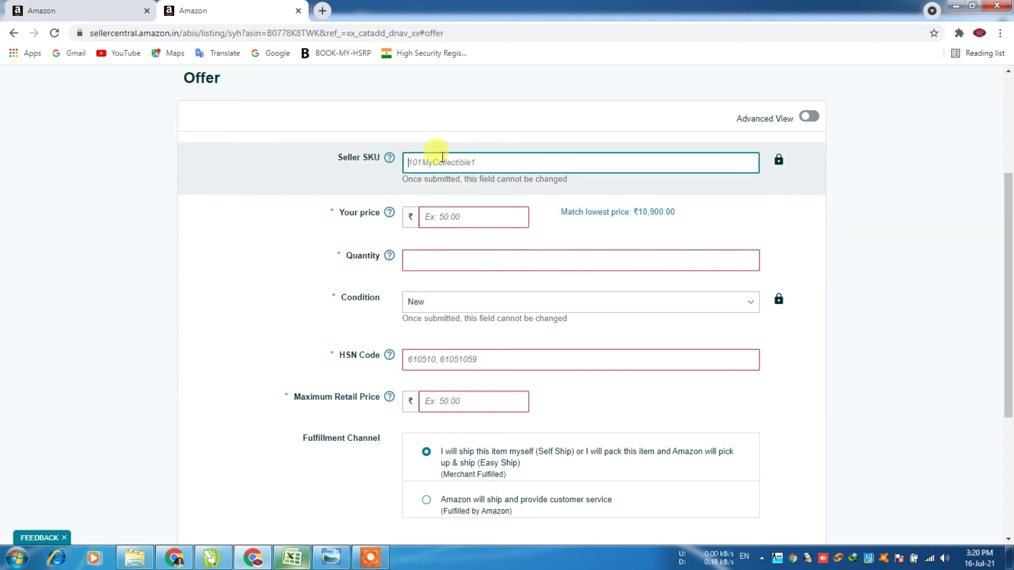
Step: Copy SKU SSEDMK10004 from Excel cell C2 into Seller SKU, then recheck the price in Excel
left_click(291, 558)
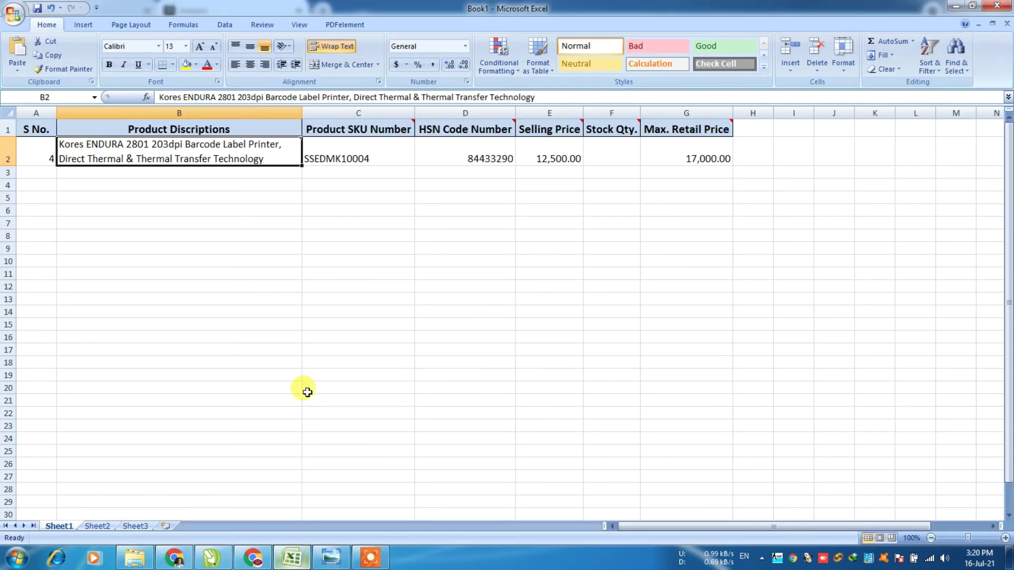
left_click(386, 155)
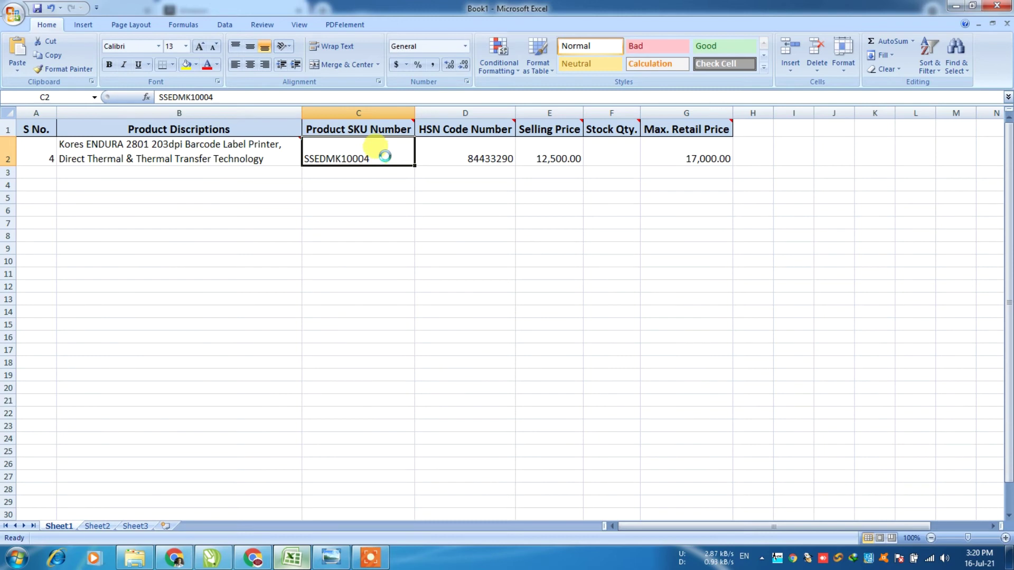
key("ctrl+c")
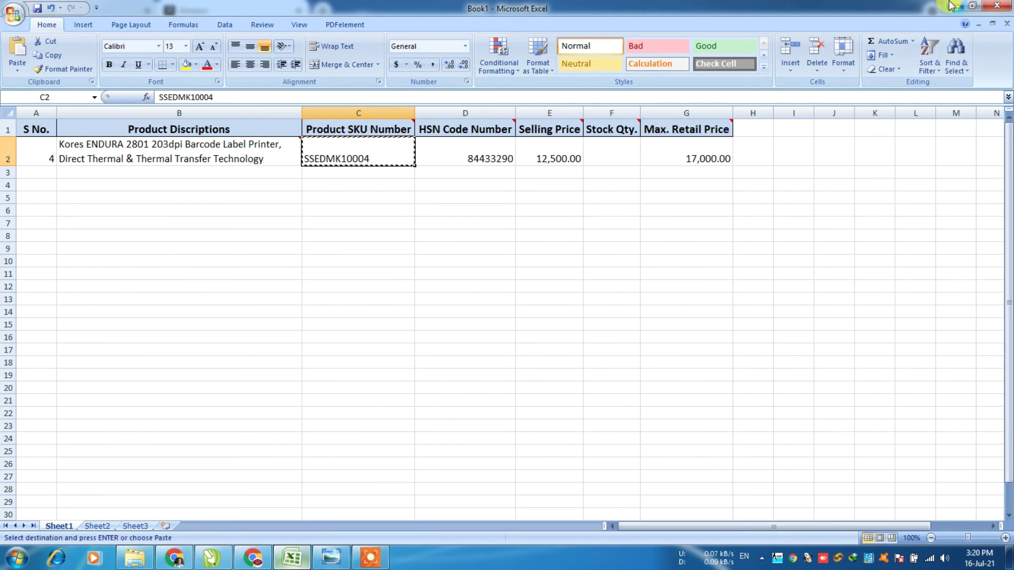
left_click(955, 5)
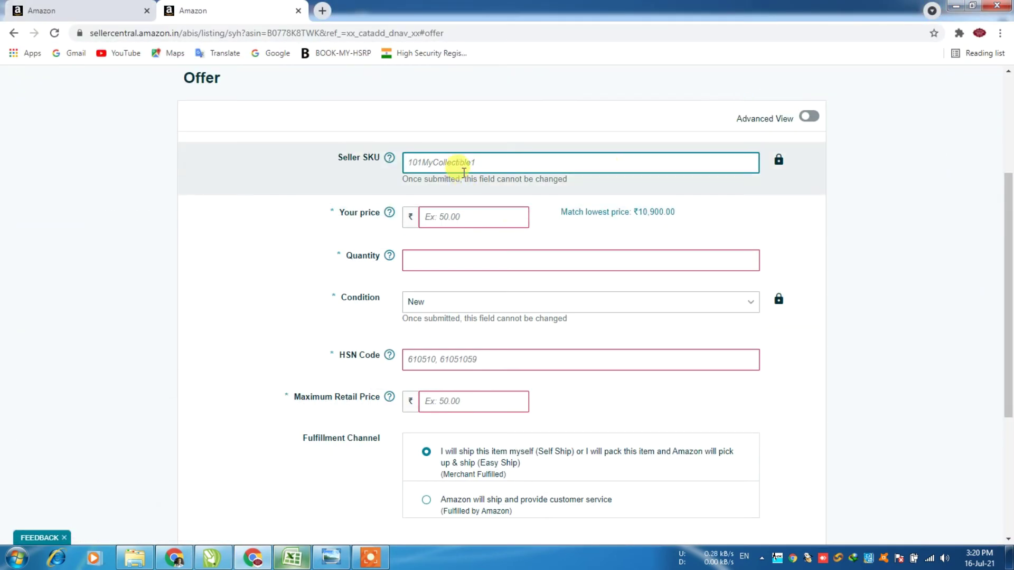
key("ctrl+v")
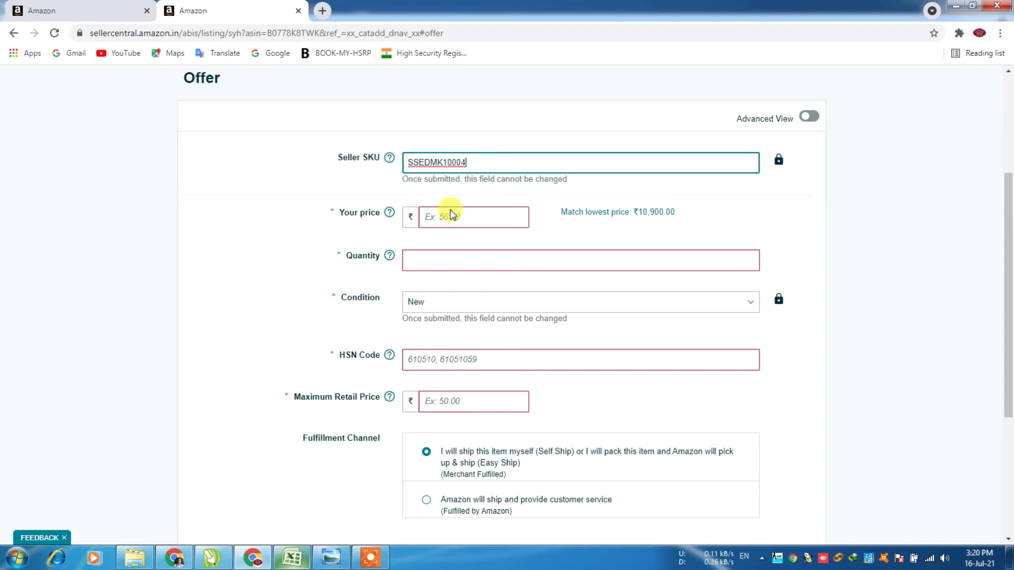
left_click(444, 217)
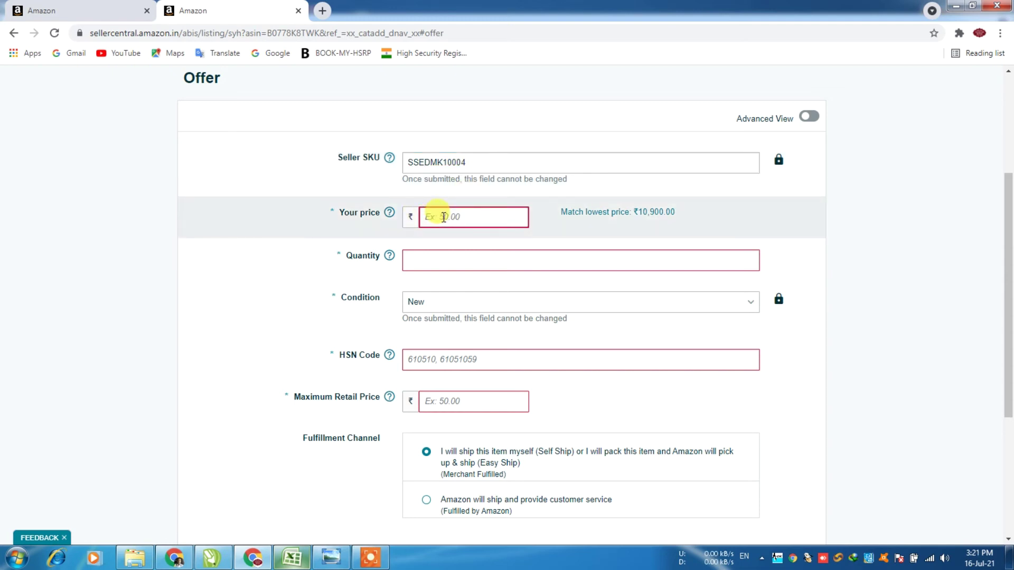
left_click(292, 557)
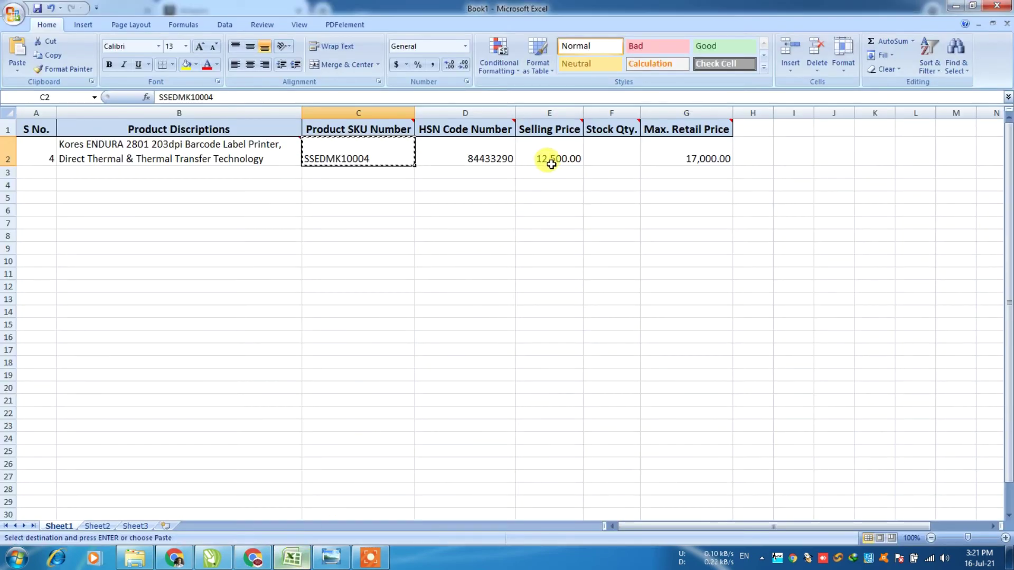
key("alt+Tab")
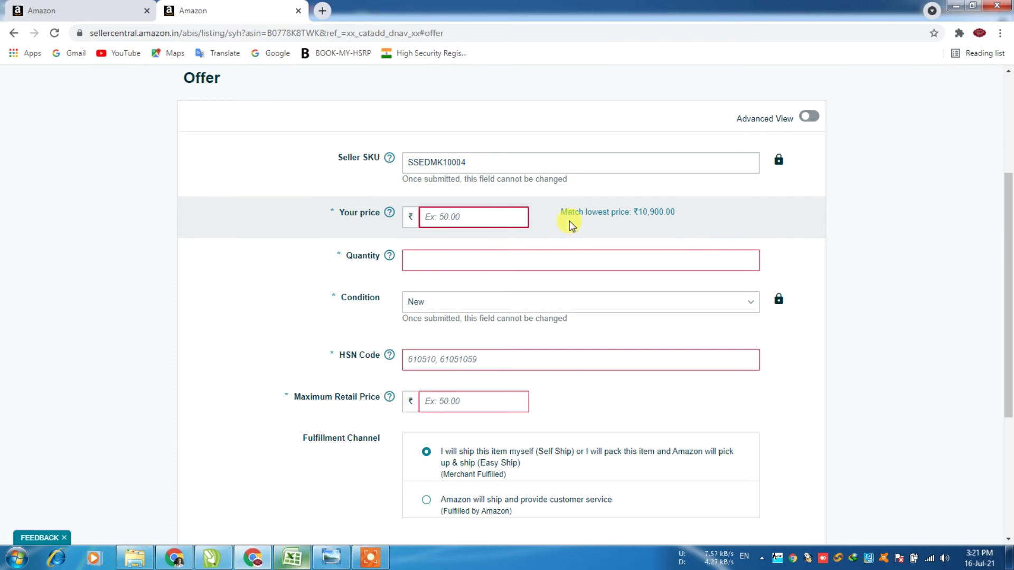
Step: Enter 12500 as Your price and 1 as Quantity, and pick New from the Condition list
scroll(569, 220, "up", 3)
scroll(523, 239, "down", 3)
type("12")
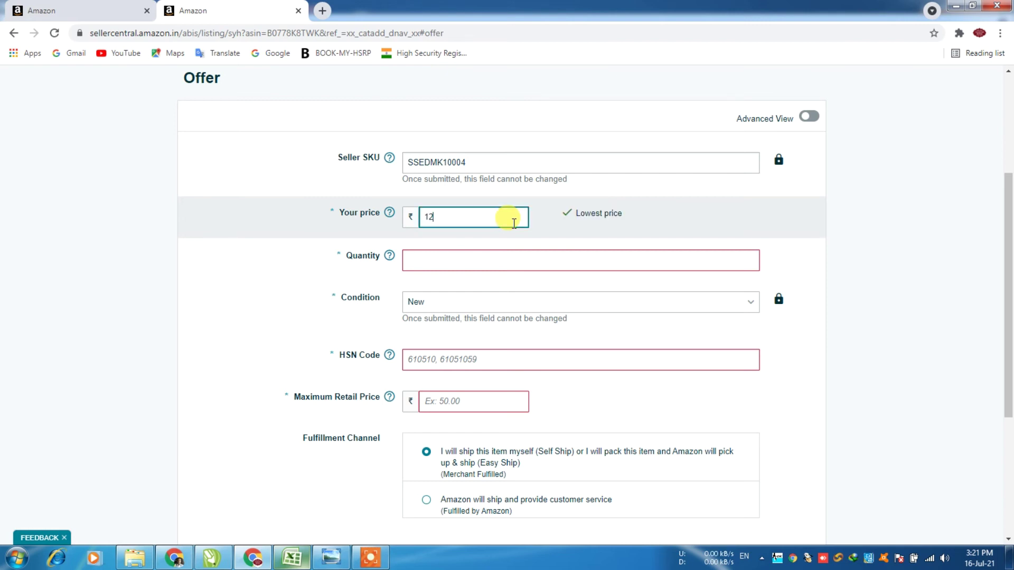
type("500")
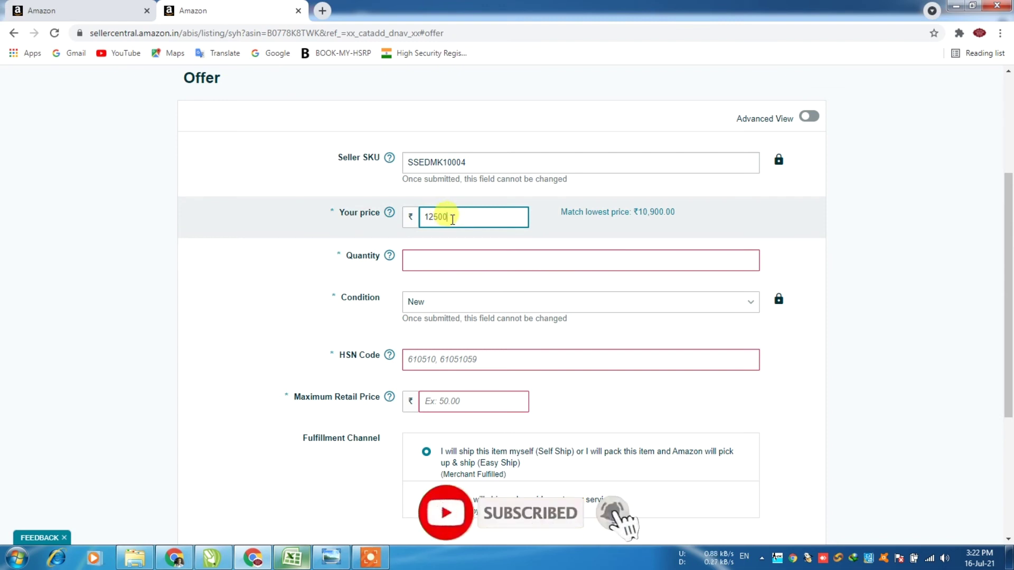
left_click(447, 263)
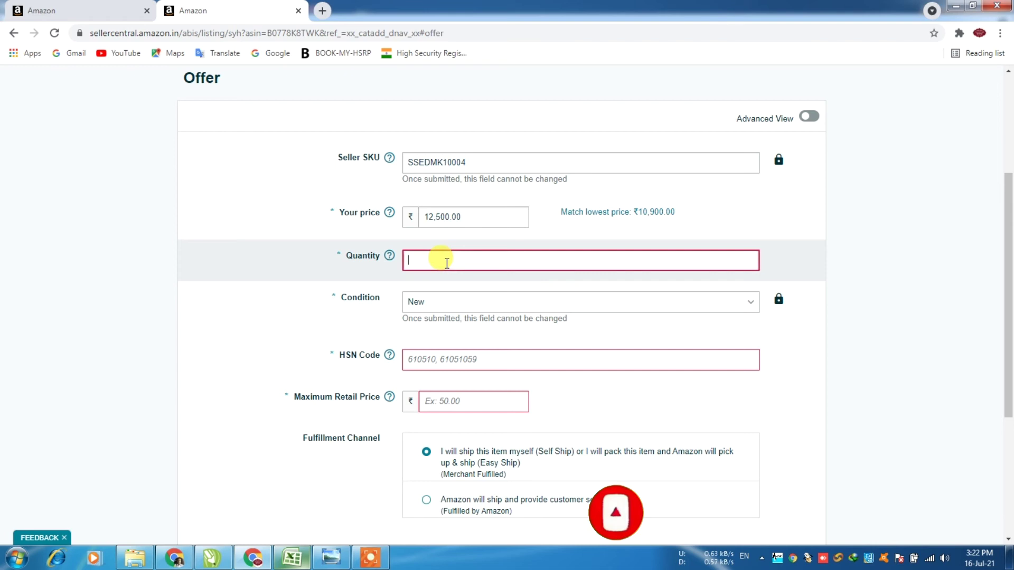
type("1")
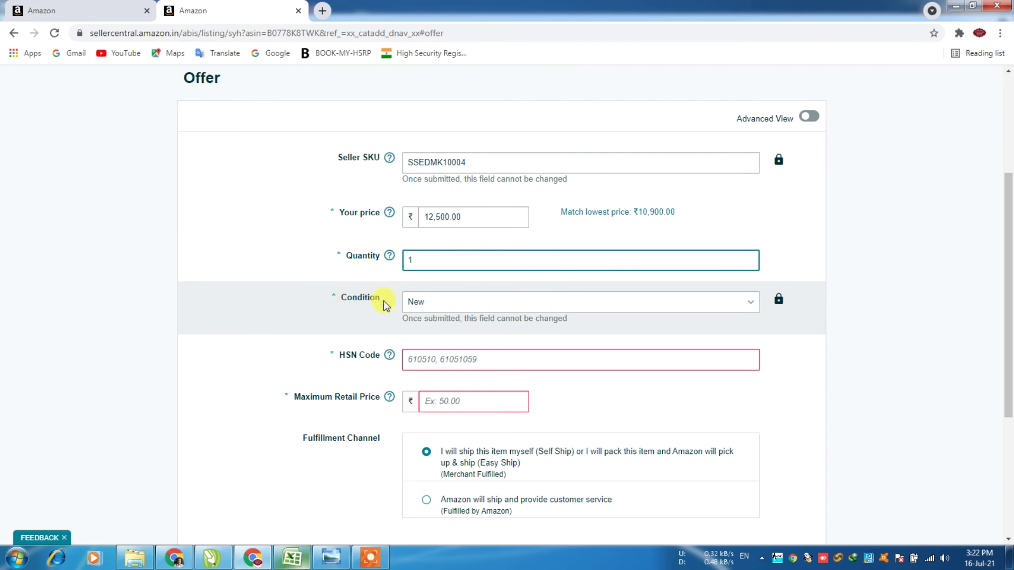
left_click(482, 301)
left_click(430, 347)
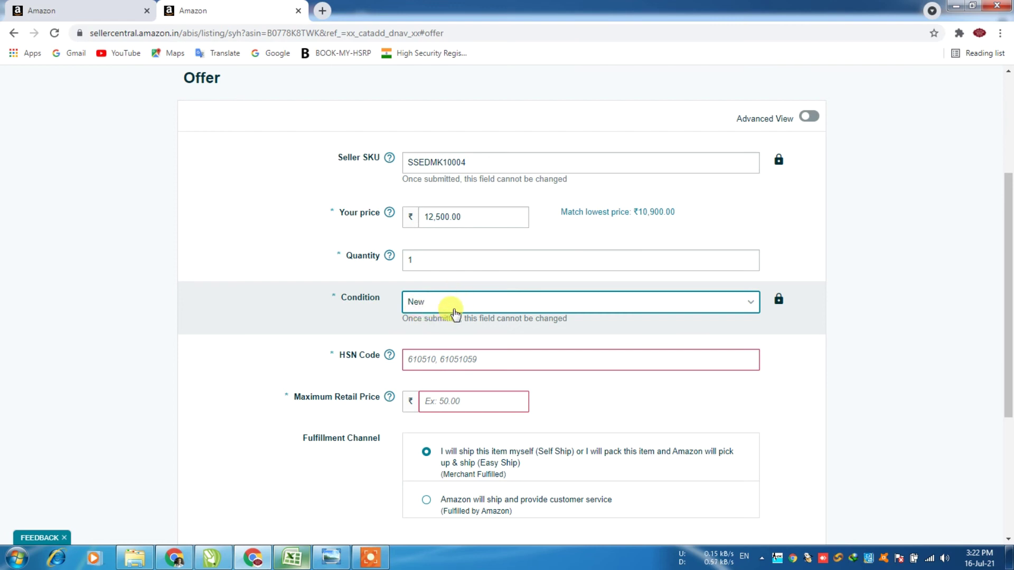
scroll(448, 320, "down", 1)
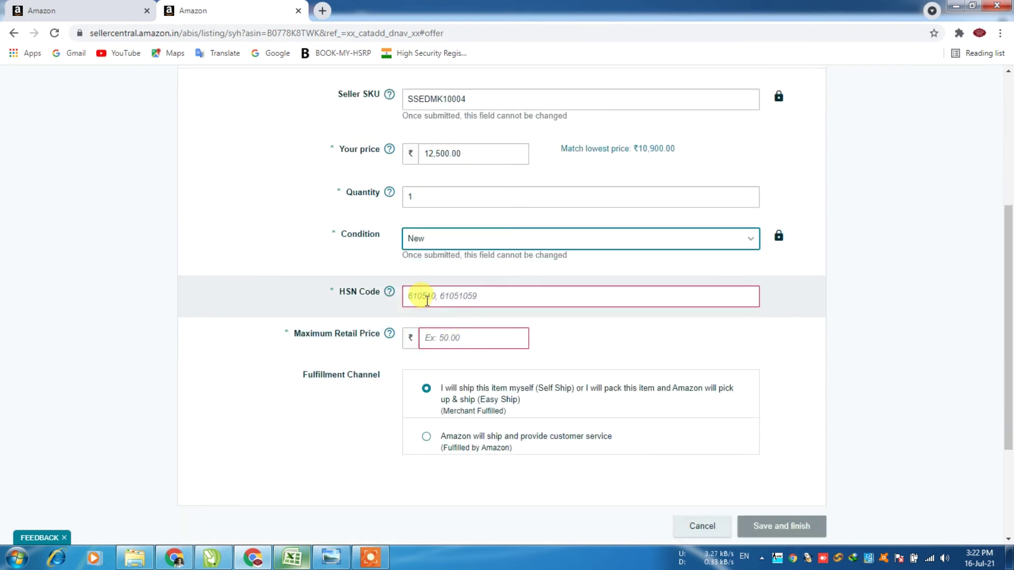
Step: Copy HSN code 84433290 from spreadsheet cell D2 into the offer's HSN Code field
left_click(292, 558)
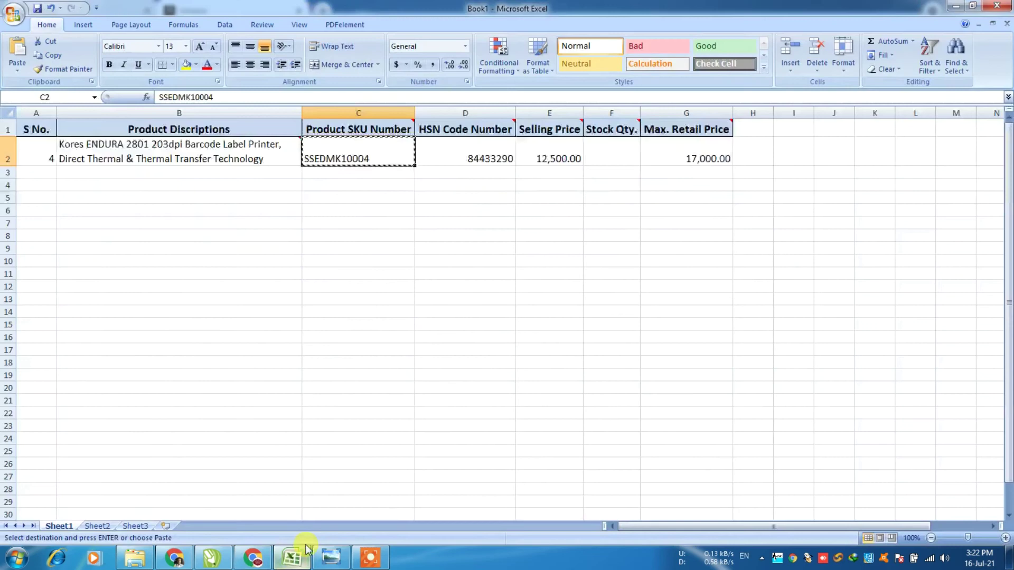
left_click(457, 160)
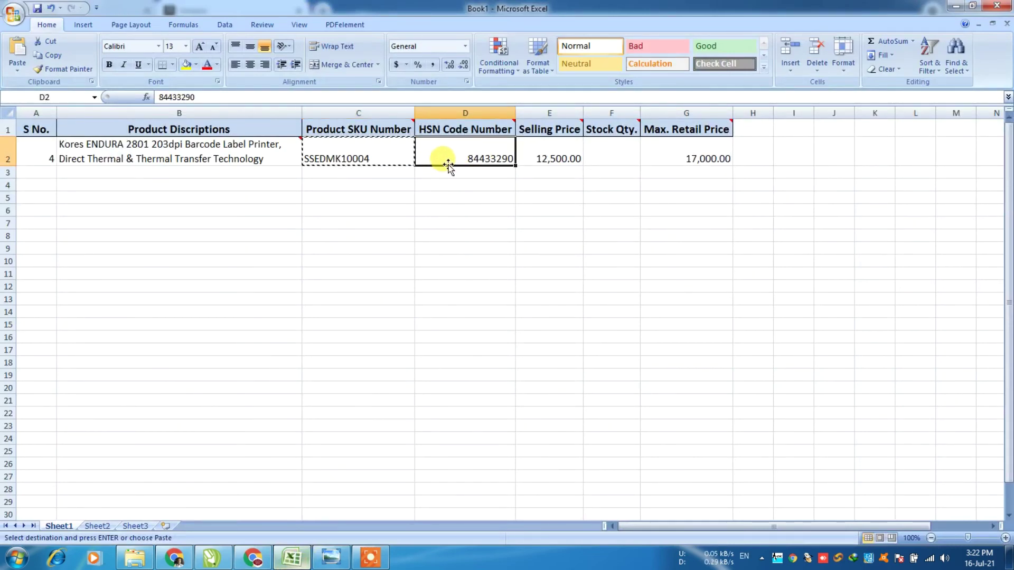
key("ctrl+c")
key("alt+Tab")
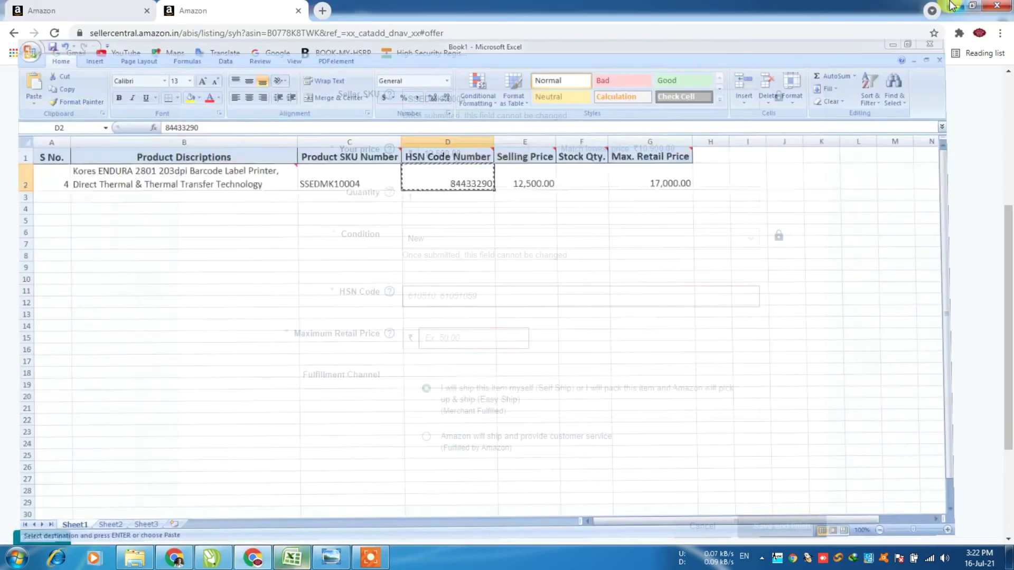
left_click(516, 303)
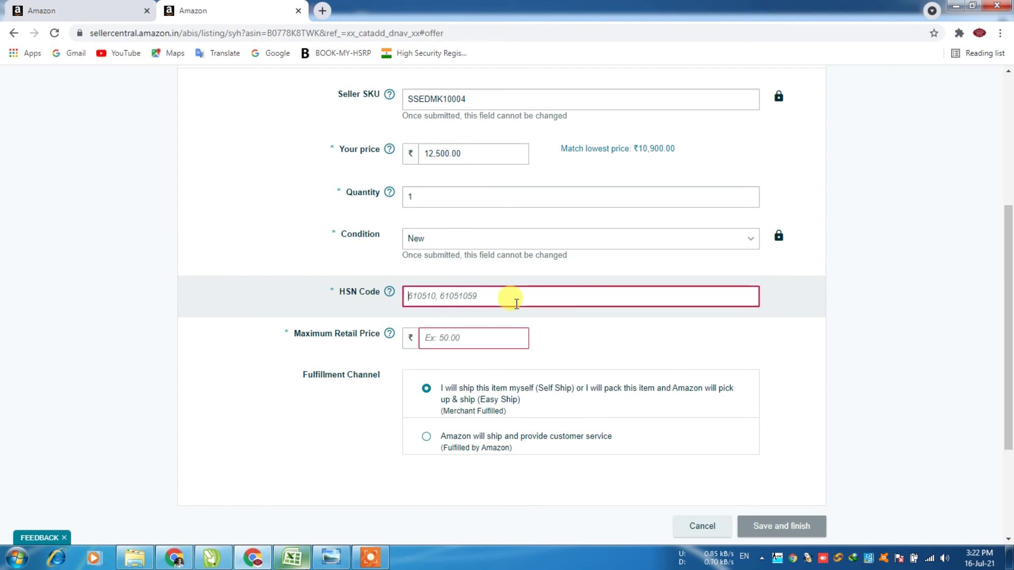
key("ctrl+v")
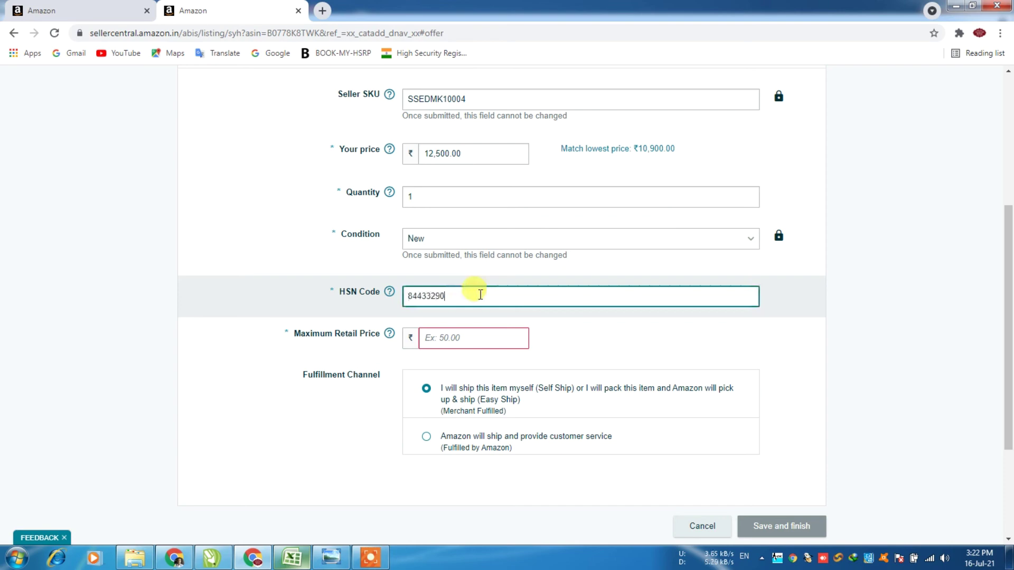
Step: Check the MRP in the spreadsheet and enter 17000 as the maximum retail price
left_click(291, 557)
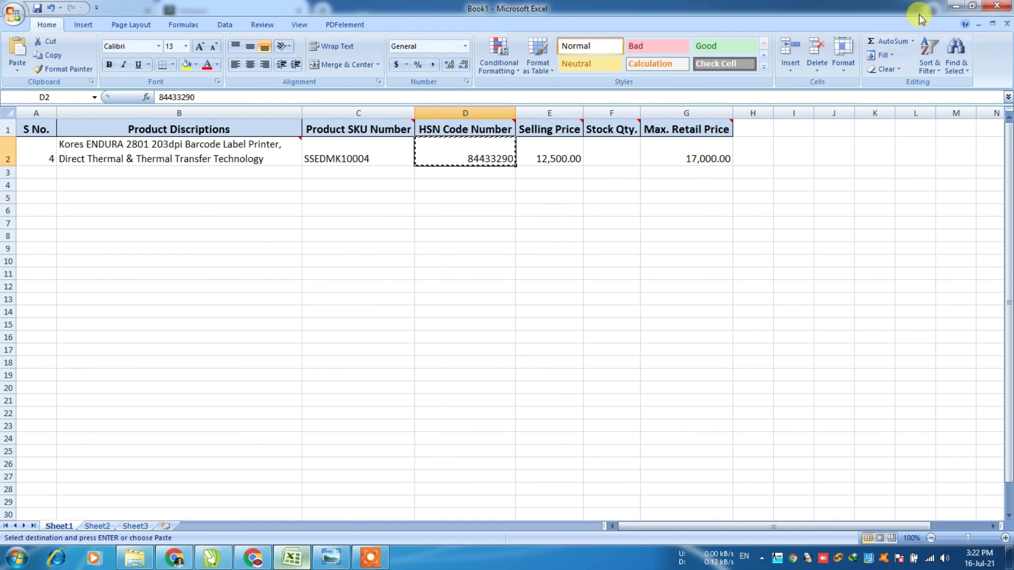
left_click(956, 6)
left_click(476, 337)
type("17000")
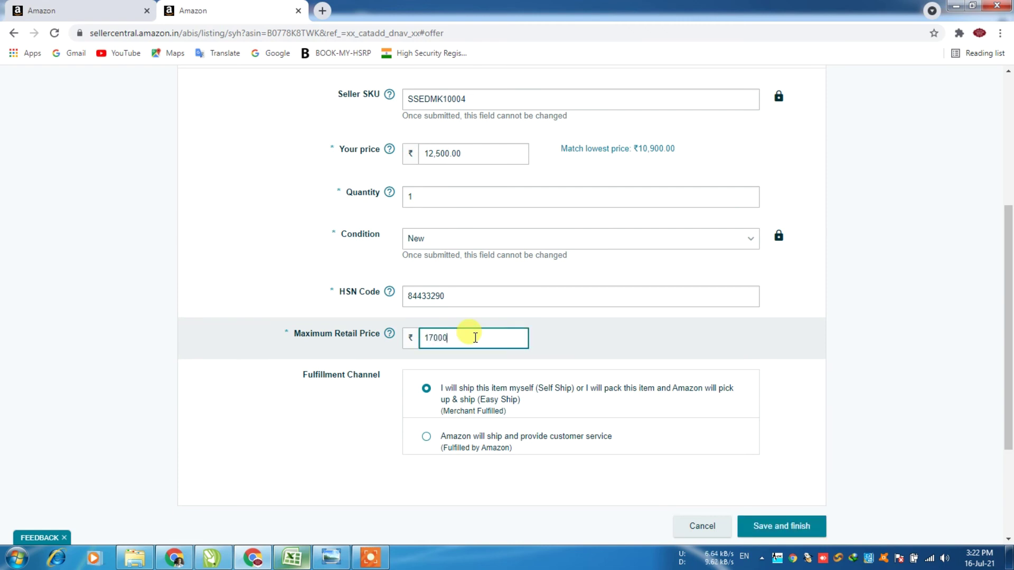
left_click(385, 378)
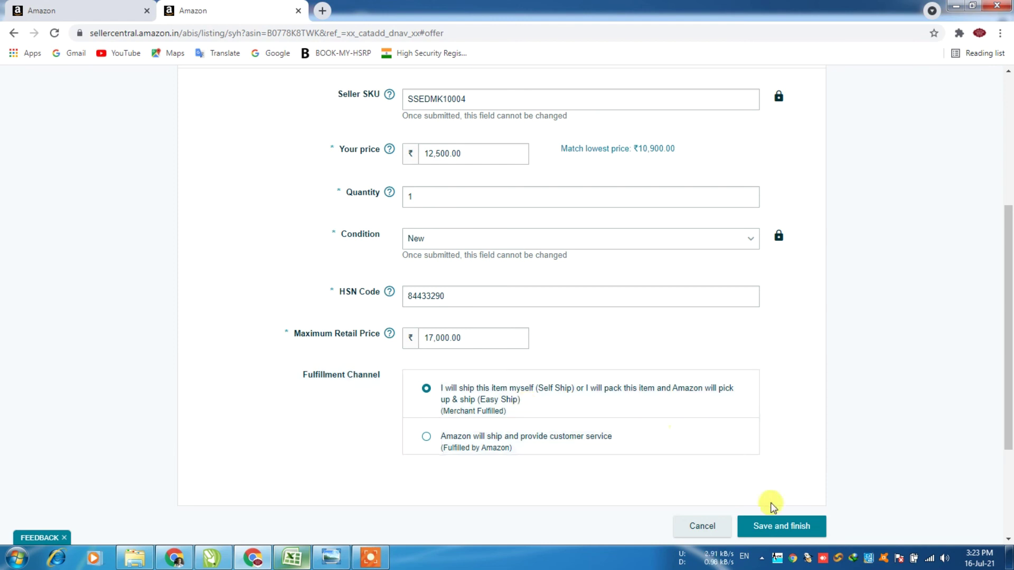
Step: Submit the Kores Endura offer, review the 15-minute update note, then bring up the YouTube screenshot
left_click(782, 528)
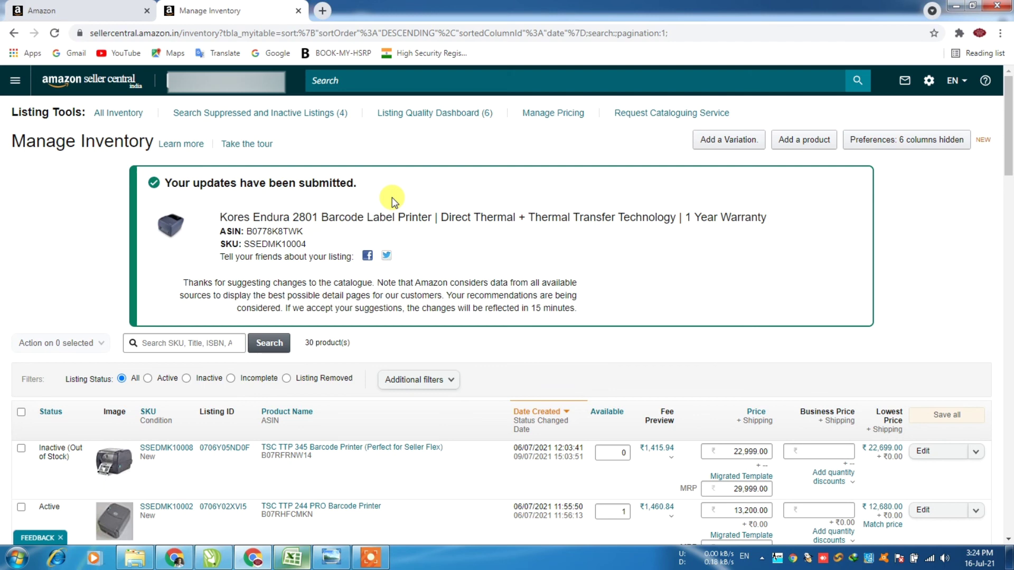
double_click(460, 309)
left_click_drag(492, 310, 575, 310)
left_click(583, 310)
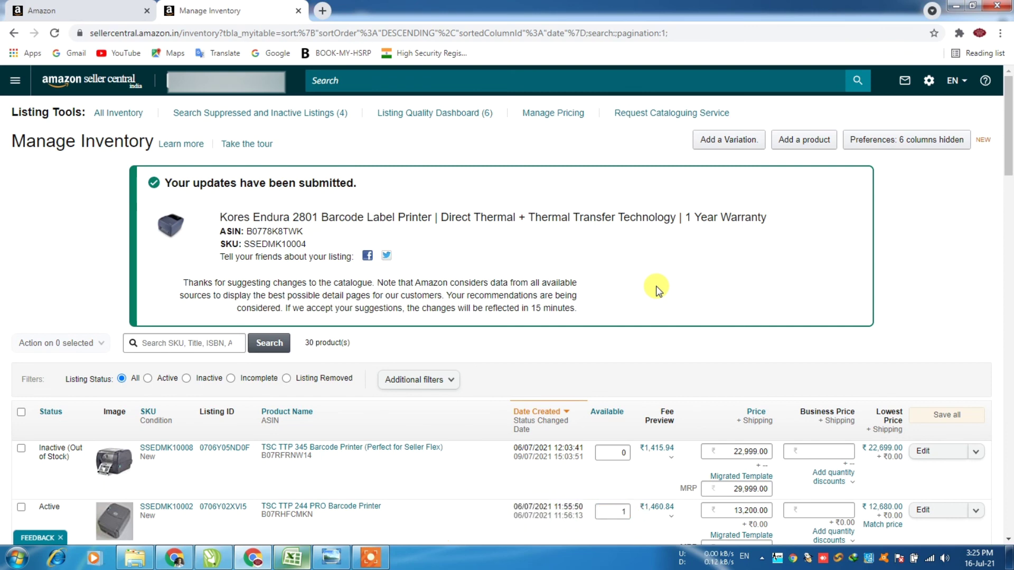
left_click(333, 556)
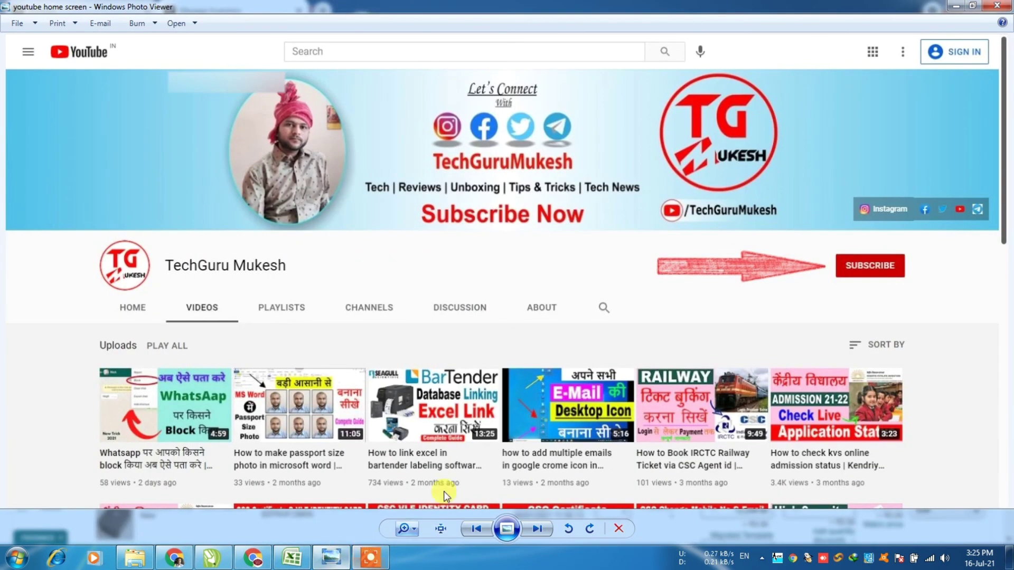